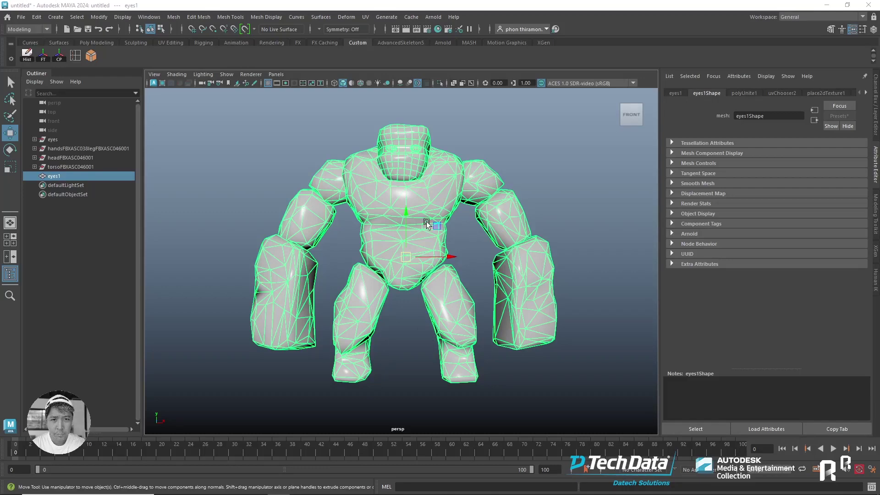
- Zoom the viewport in on the golem character
alt+right_drag(411, 282, 474, 259)
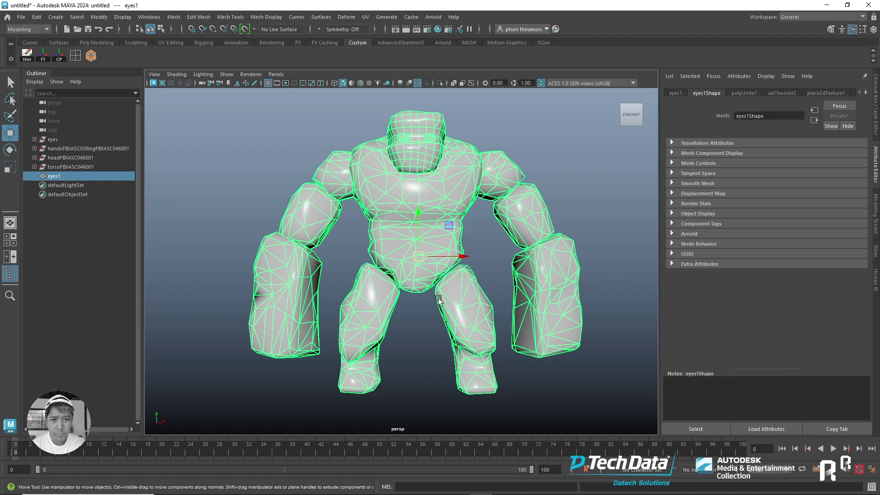
- Open the Retopologize options and enlarge the window so the Topology and Symmetry sections show
click(174, 18)
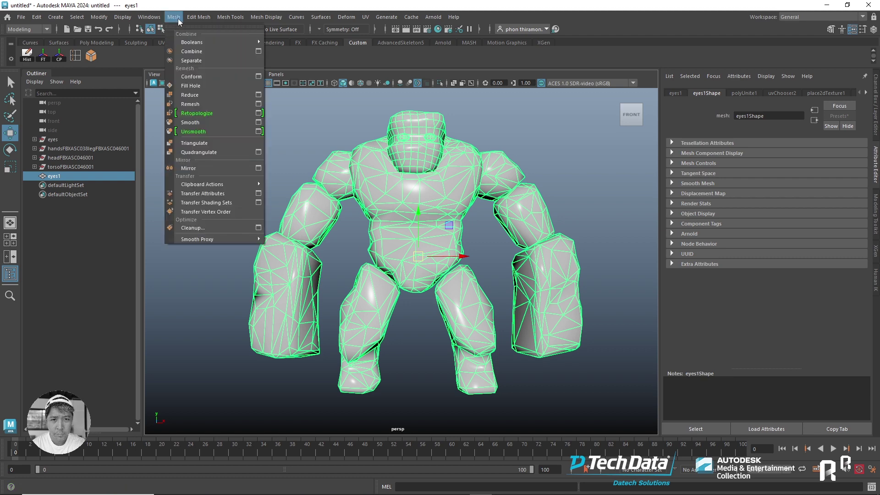
click(259, 113)
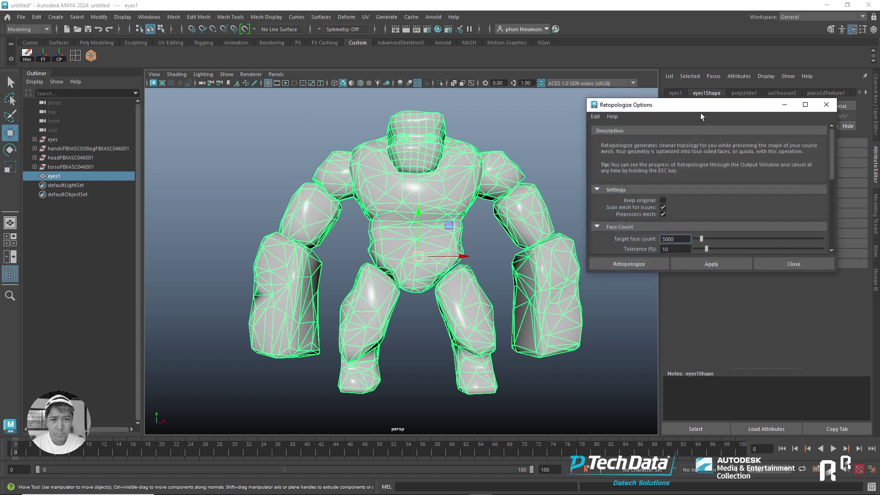
drag(760, 276, 743, 441)
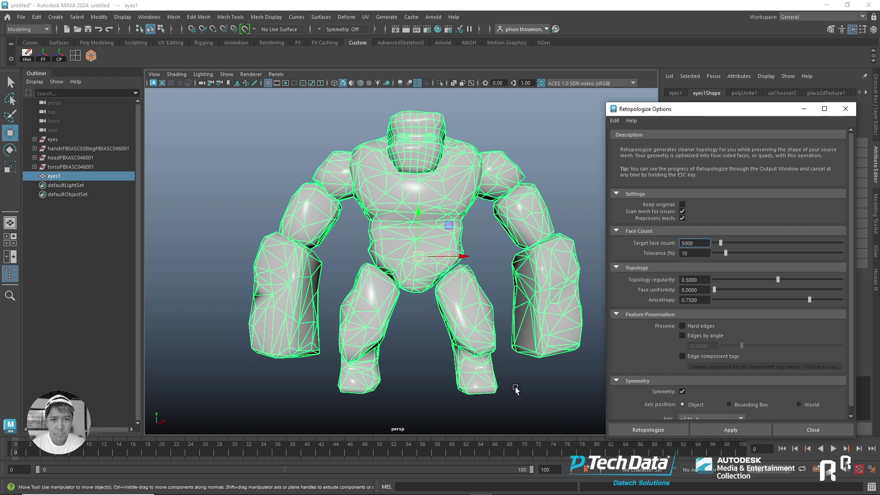
- Turn off Retopologize symmetry and reselect the golem mesh
click(681, 391)
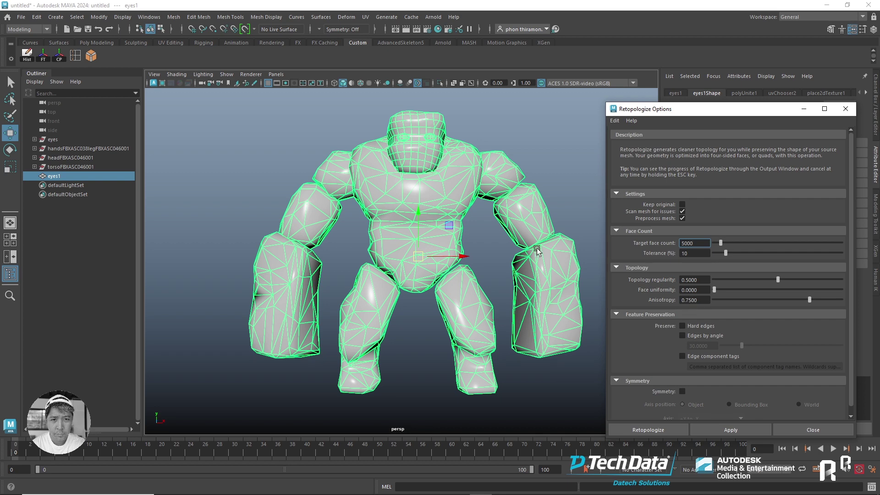
click(542, 153)
click(485, 188)
alt+drag(489, 192, 472, 185)
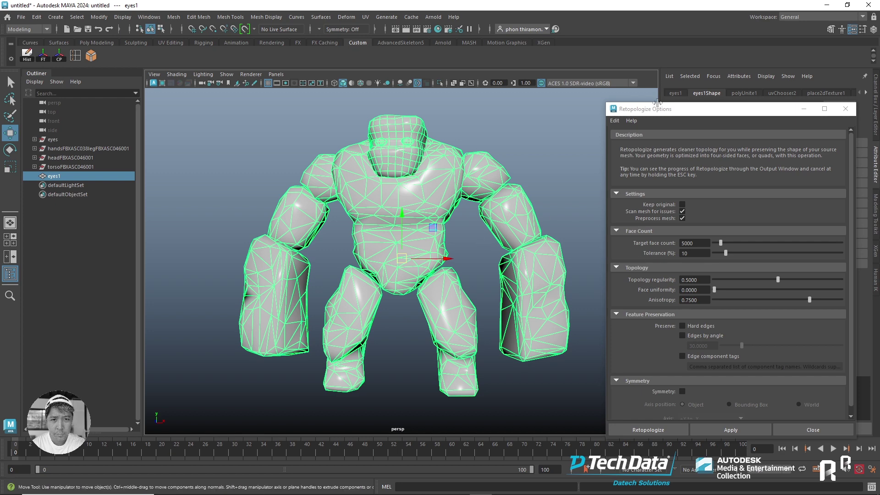
drag(673, 115, 668, 104)
- Set the Retopologize target face count to 1000 instead of 5000
click(174, 17)
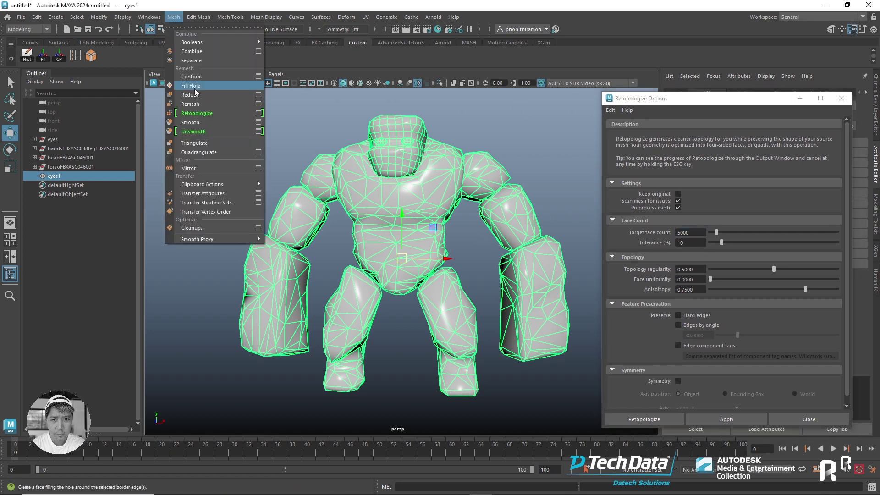
click(259, 115)
text(1000)
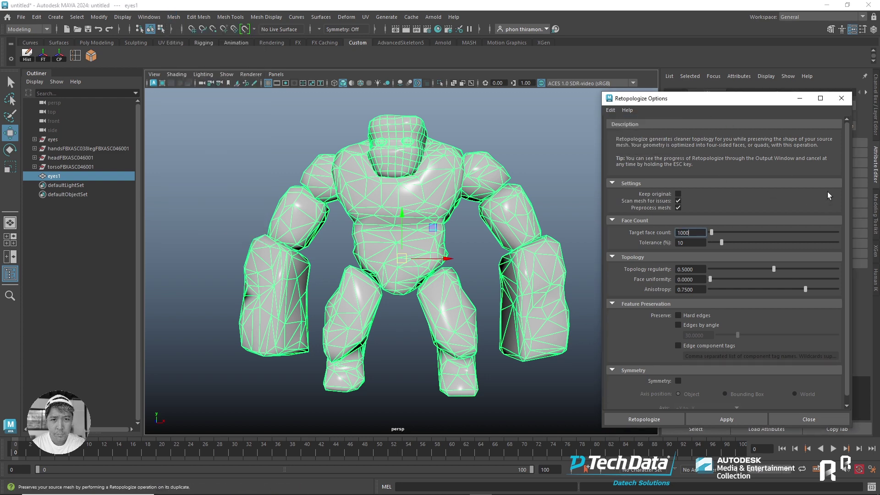
drag(845, 175, 849, 145)
key(Return)
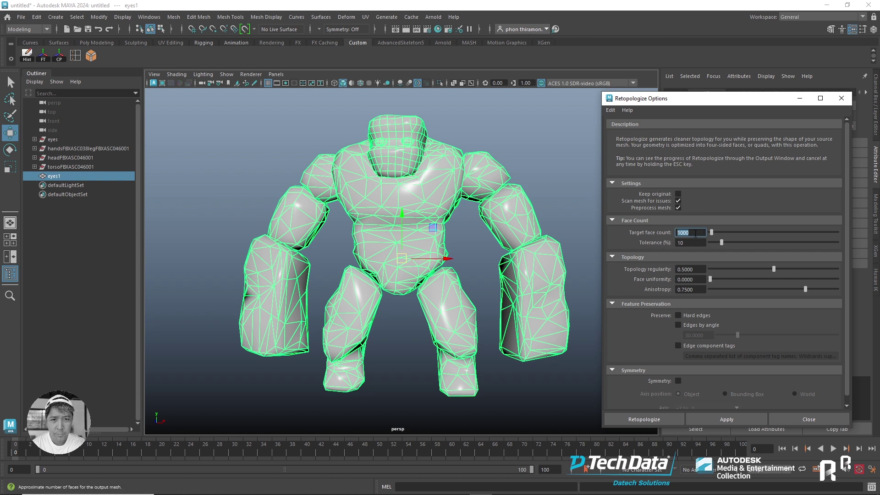
- Run Retopologize past the issues warning, producing a 926-face quad golem
click(662, 417)
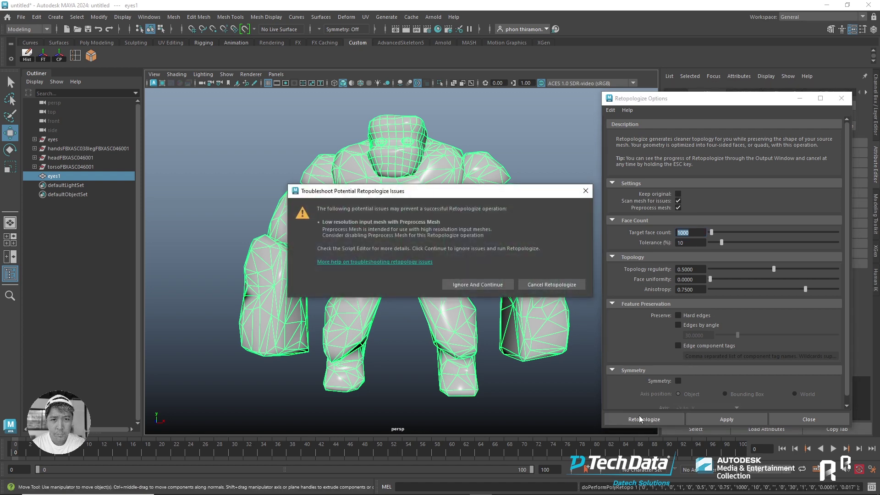
click(505, 280)
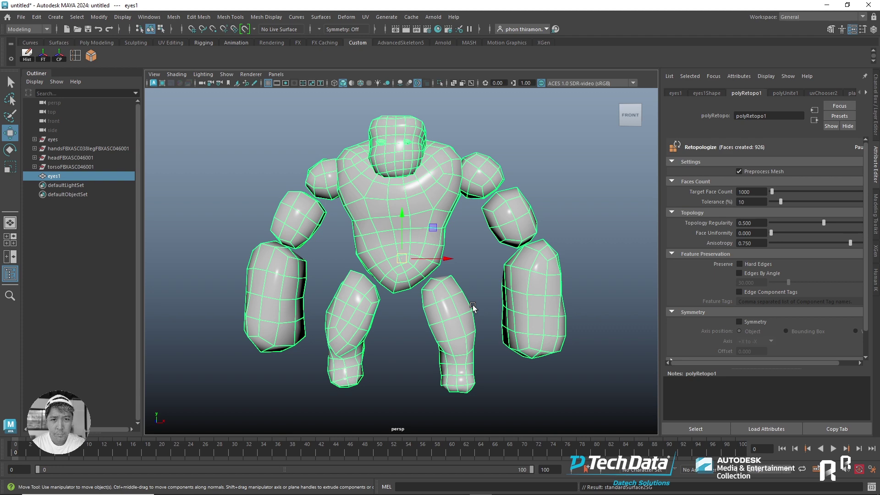
- Undo the 926-face retopology to restore the original golem mesh
key(ctrl+z)
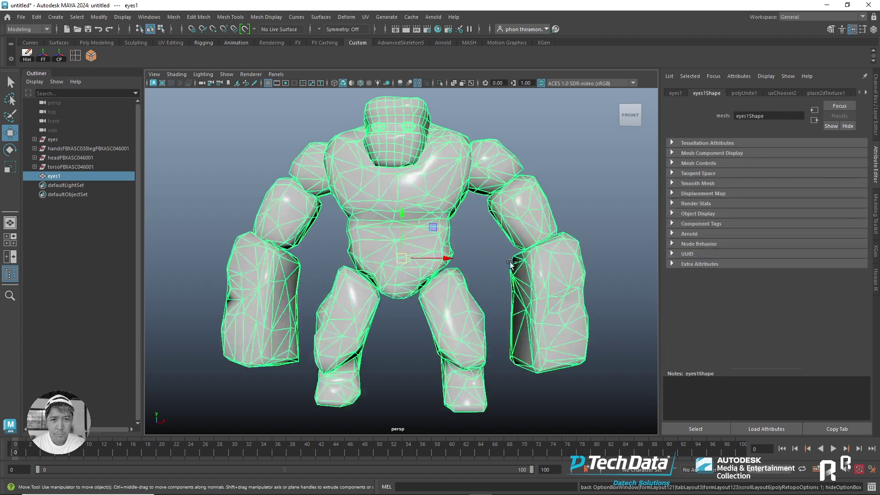
scroll(465, 315, down, 2)
alt+drag(465, 315, 453, 312)
scroll(453, 311, up, 2)
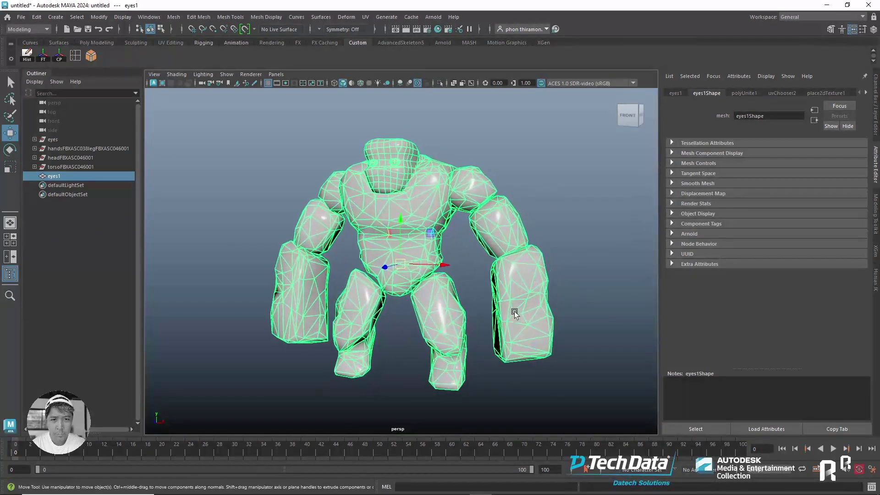
- Rerun Retopologize with a target face count of 3000
click(168, 18)
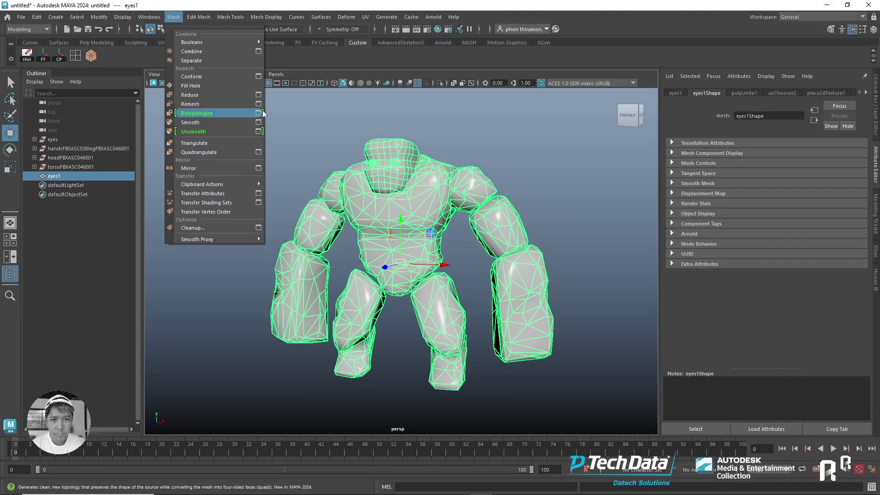
click(264, 115)
drag(701, 232, 611, 233)
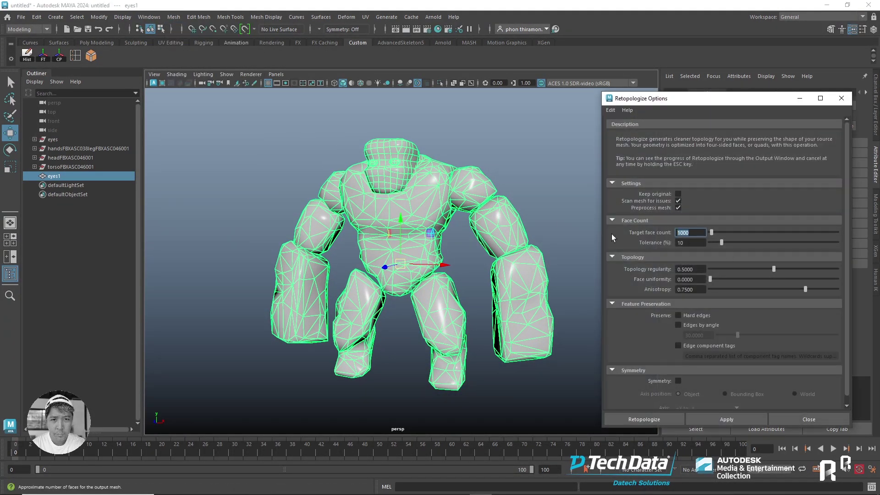
text(3)
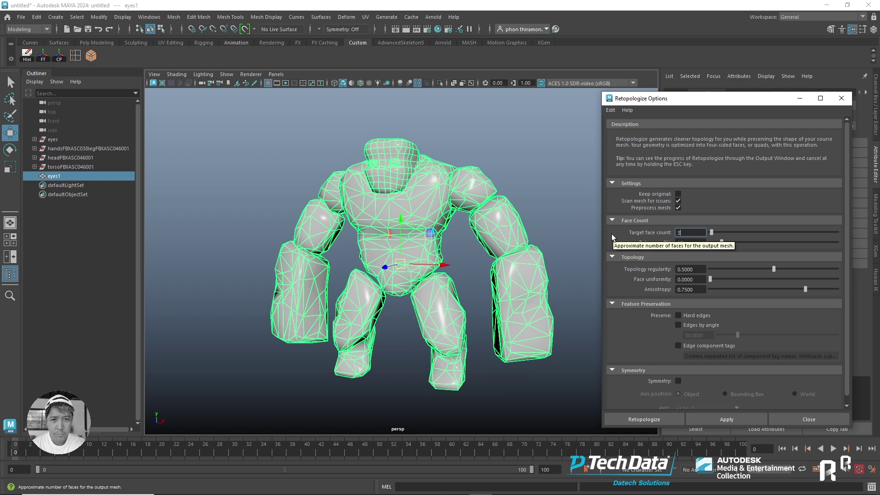
text(0000)
click(743, 420)
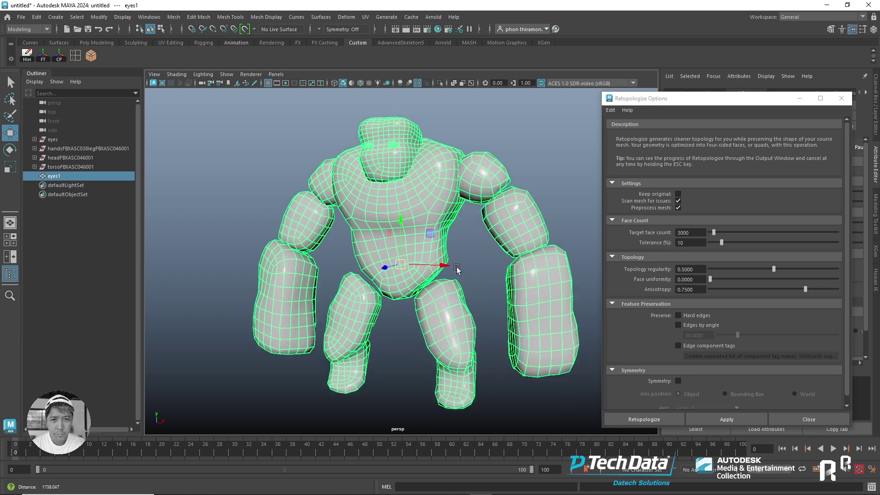
- Zoom and orbit around the 3000-face quad golem to inspect its topology
scroll(486, 275, up, 3)
scroll(486, 234, up, 2)
scroll(485, 234, down, 2)
scroll(477, 252, down, 1)
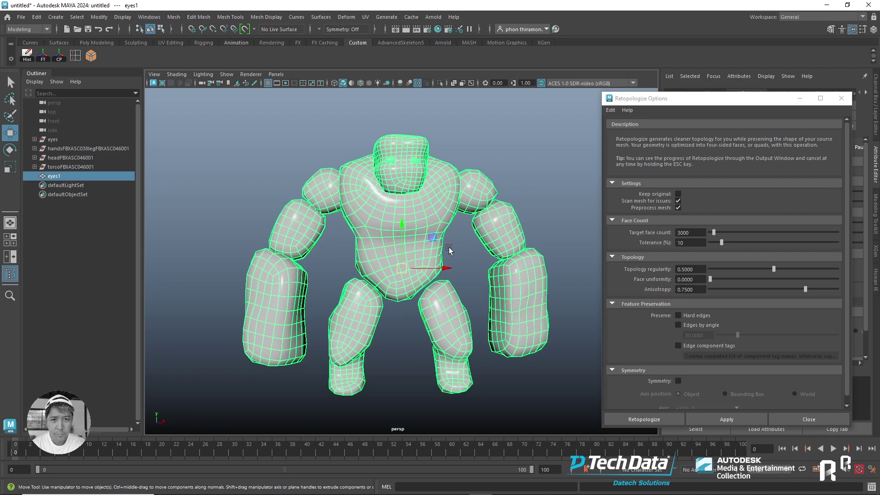
alt+drag(449, 249, 484, 229)
alt+drag(377, 346, 423, 325)
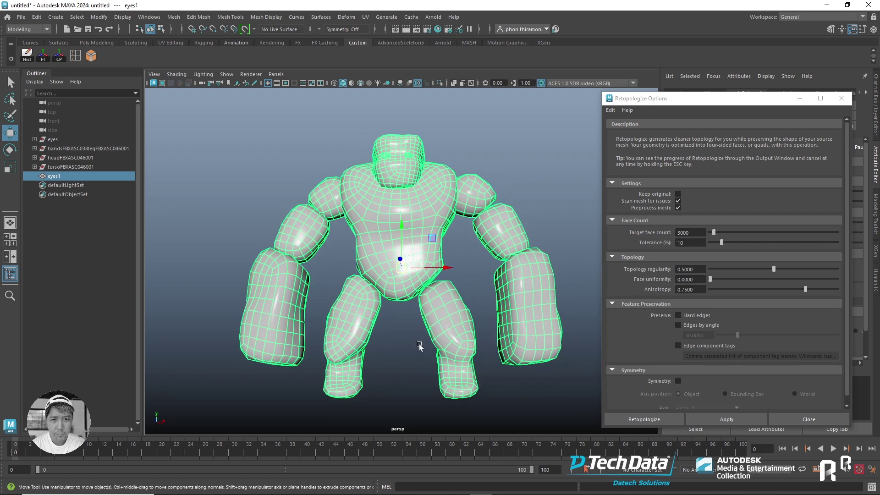
scroll(366, 229, up, 4)
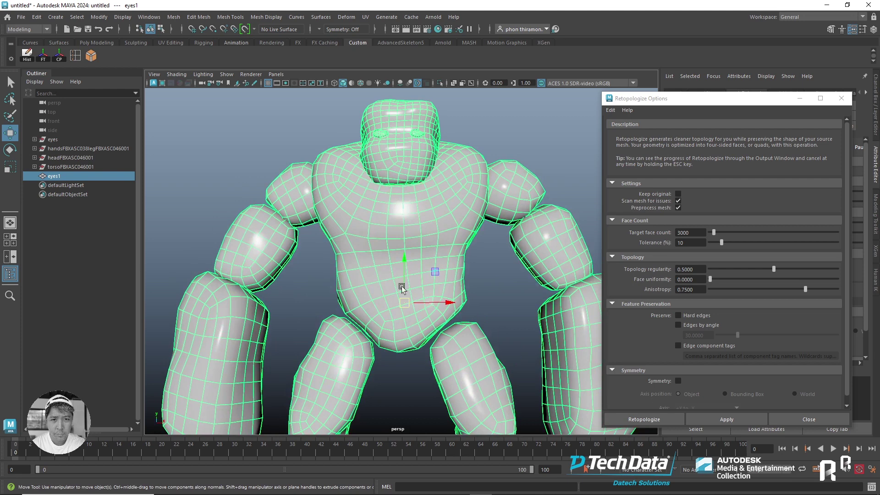
alt+drag(403, 289, 397, 180)
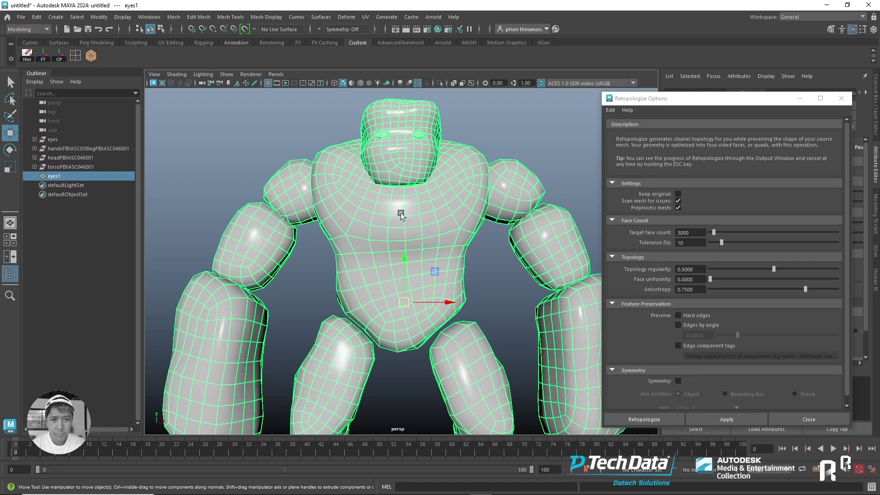
scroll(401, 214, down, 3)
scroll(467, 331, down, 3)
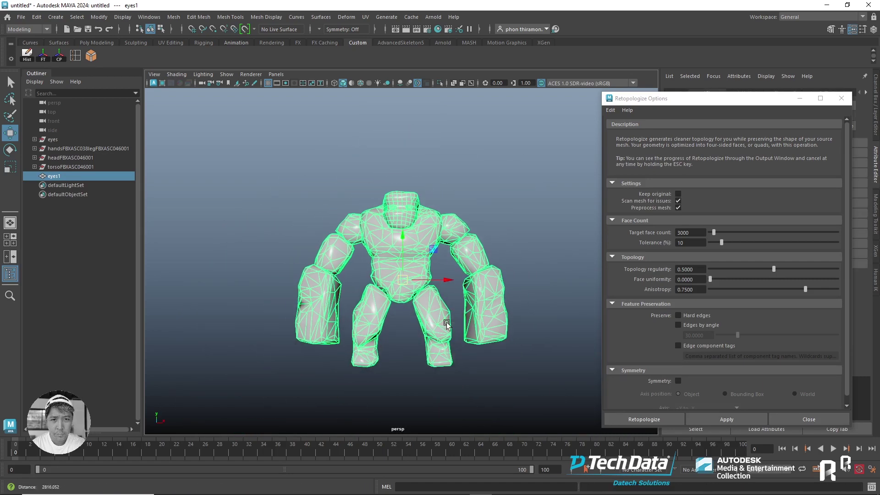
- Turn on Retopologize symmetry (World axis position, +X to -X) and view the golem at an angle
alt+drag(447, 324, 458, 316)
drag(844, 166, 844, 174)
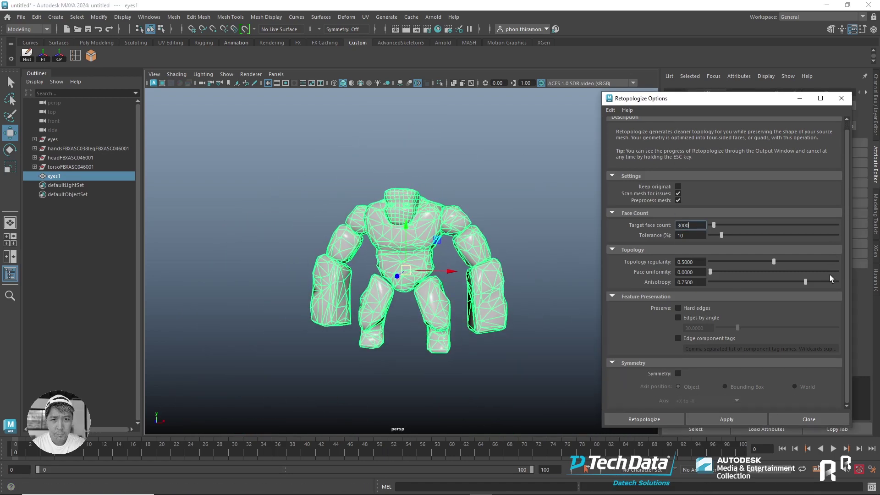
click(678, 373)
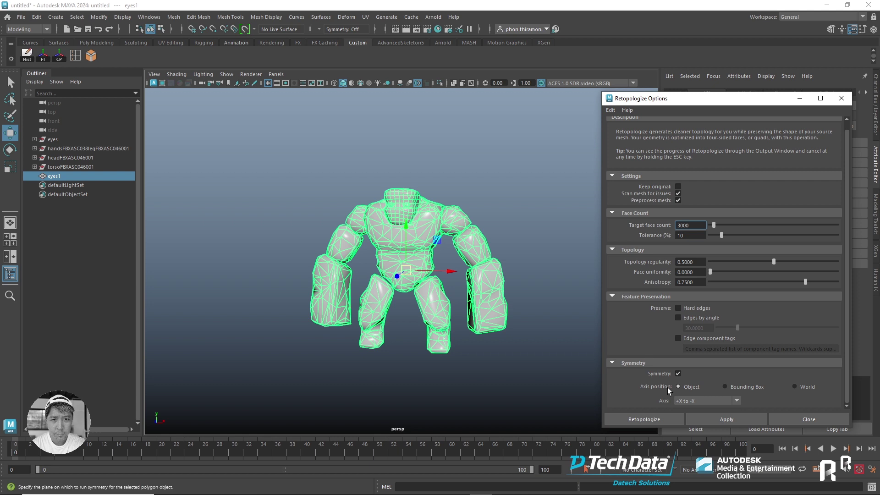
mouse_move(680, 387)
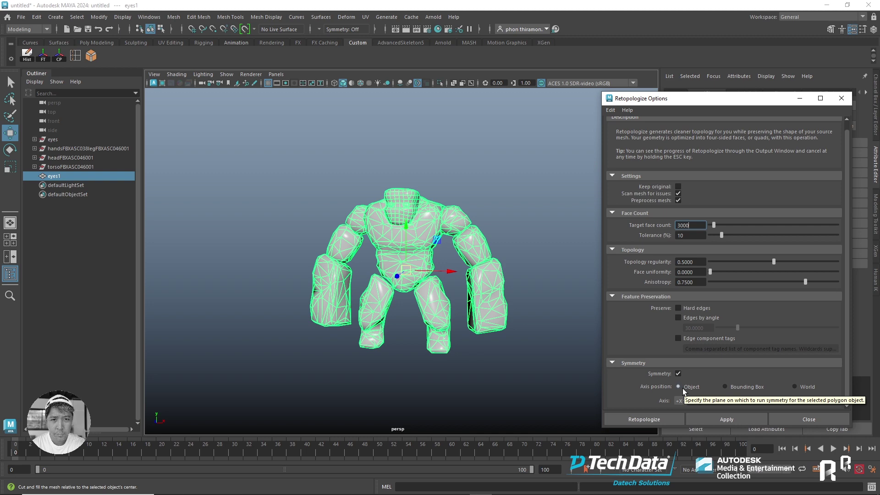
scroll(364, 208, up, 4)
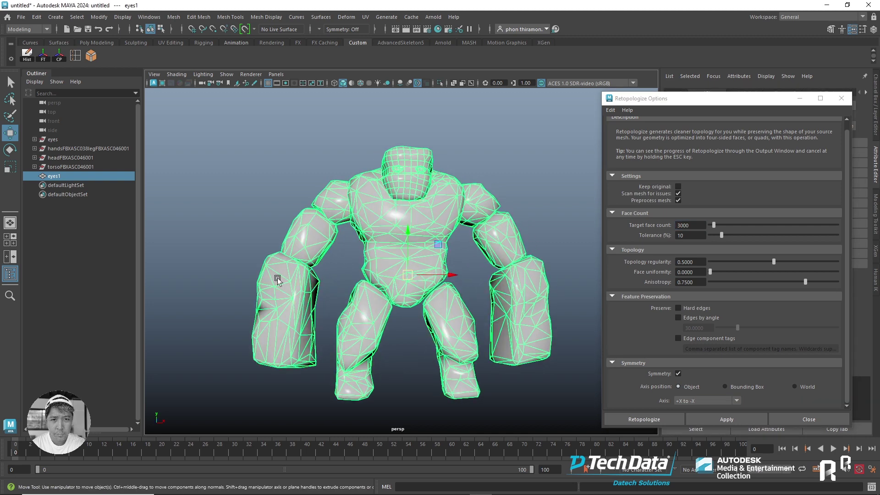
scroll(368, 264, down, 3)
scroll(368, 265, down, 2)
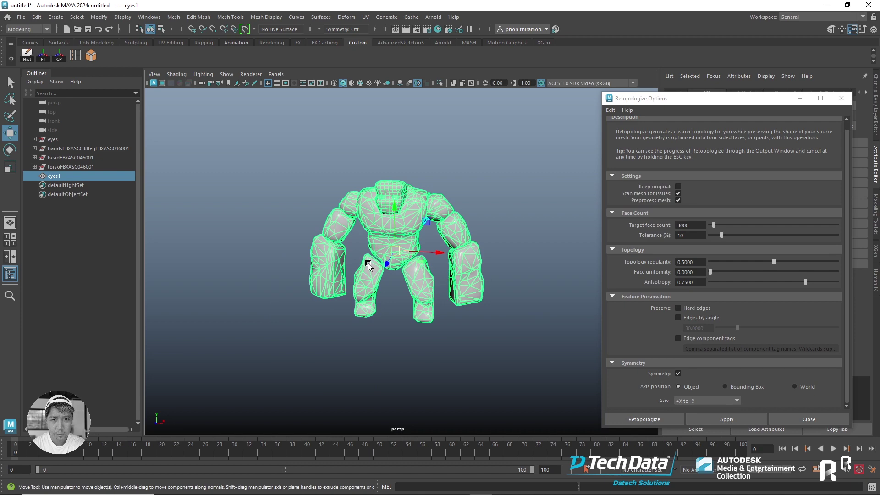
scroll(448, 295, up, 2)
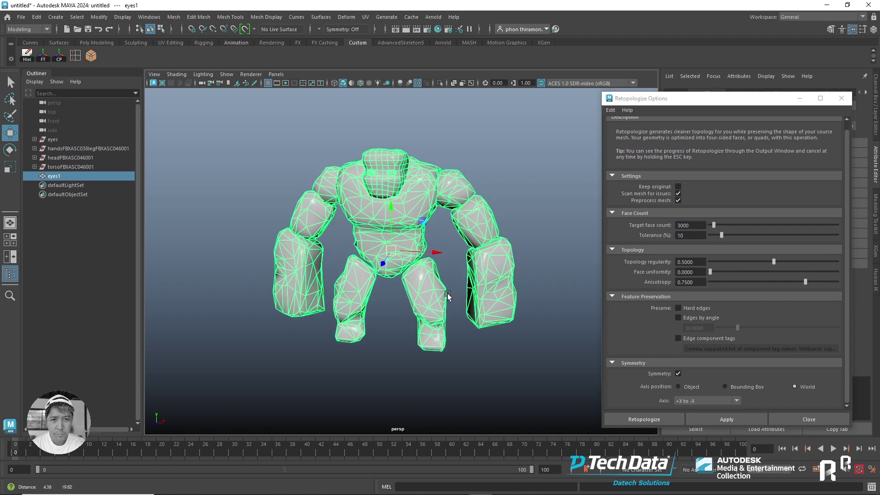
alt+drag(447, 294, 348, 305)
alt+drag(398, 289, 348, 348)
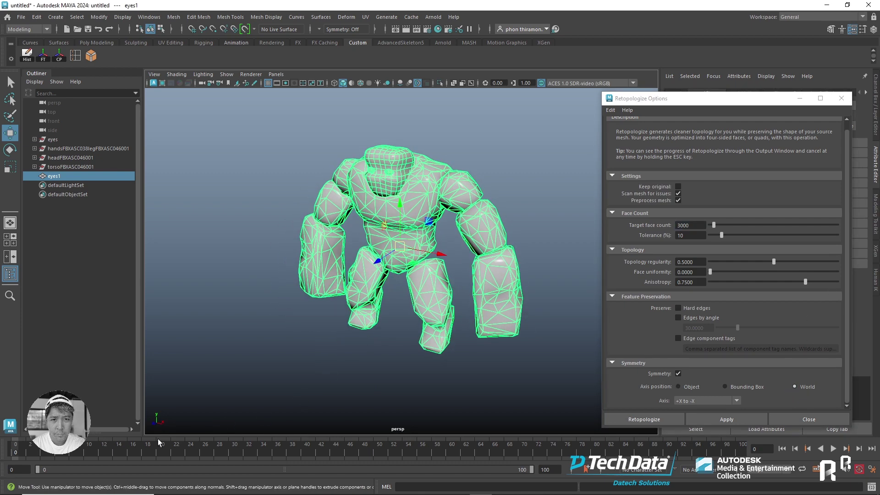
- Use a menu-bar command, then zoom the view in on the golem
click(123, 16)
click(440, 278)
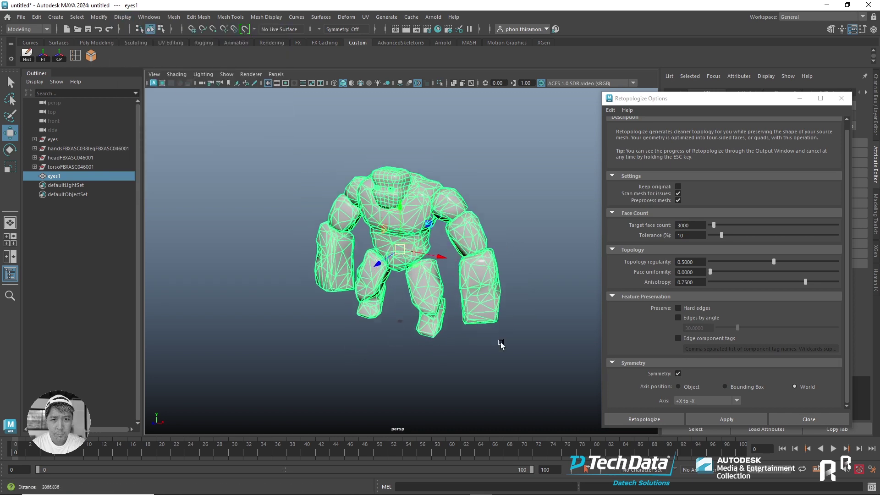
scroll(501, 344, up, 3)
scroll(532, 373, up, 3)
scroll(509, 281, up, 2)
scroll(419, 377, up, 2)
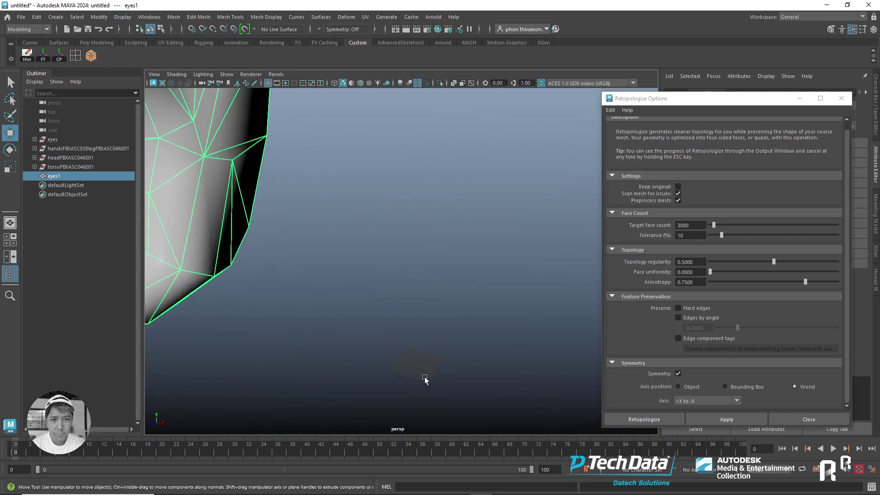
scroll(458, 330, up, 2)
scroll(457, 329, up, 1)
scroll(374, 378, up, 2)
scroll(374, 378, down, 3)
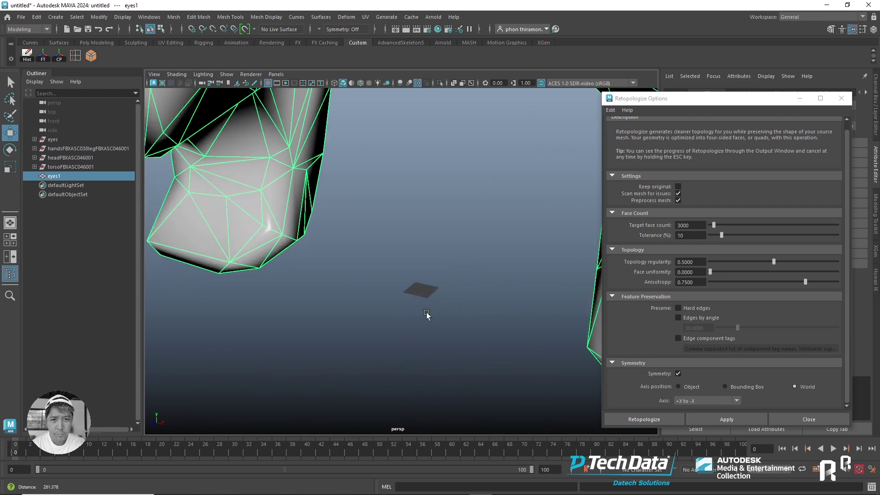
scroll(427, 314, down, 4)
- Bring the golem's lower body into view and adjust the zoom
alt+middle_drag(235, 339, 165, 447)
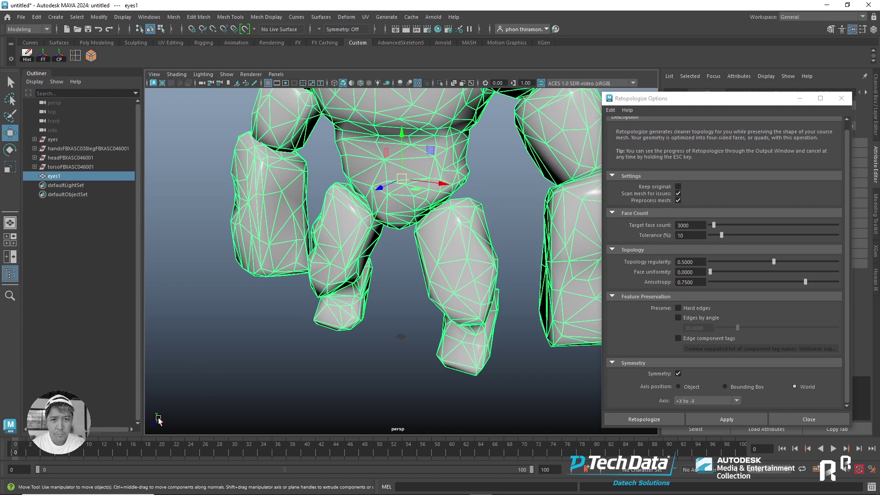
scroll(266, 300, down, 4)
scroll(266, 301, up, 1)
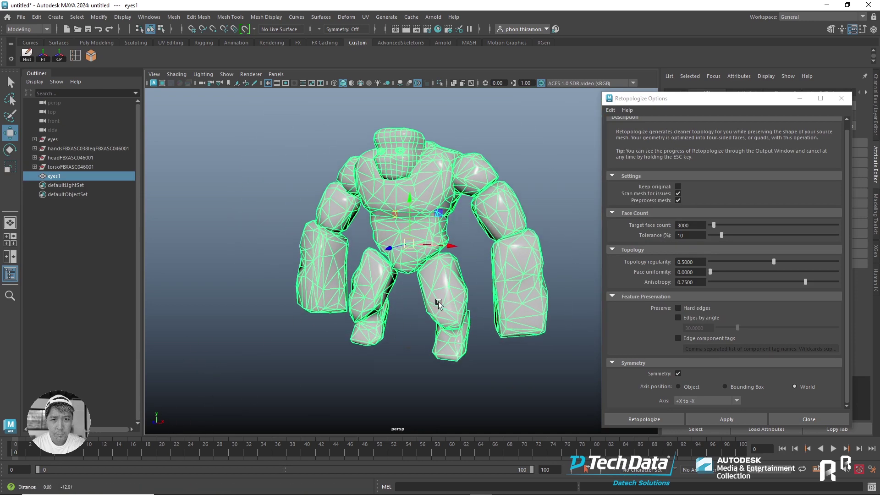
scroll(265, 300, up, 1)
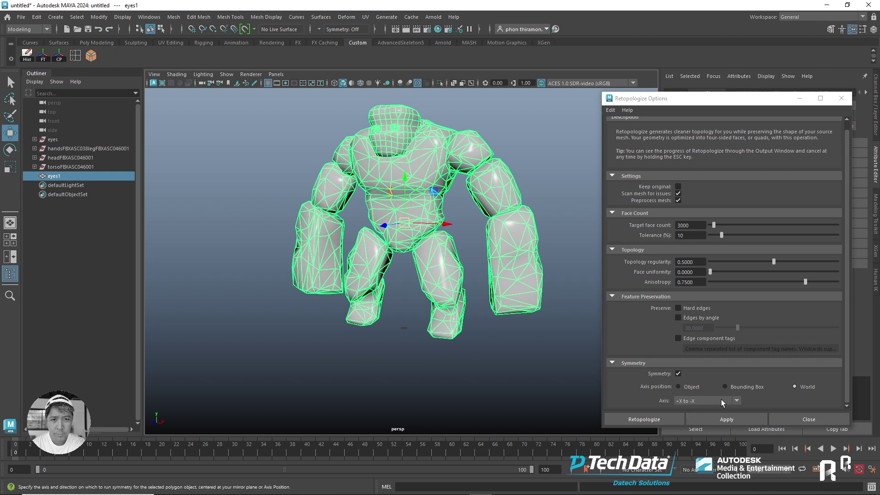
scroll(439, 185, up, 2)
scroll(341, 237, up, 1)
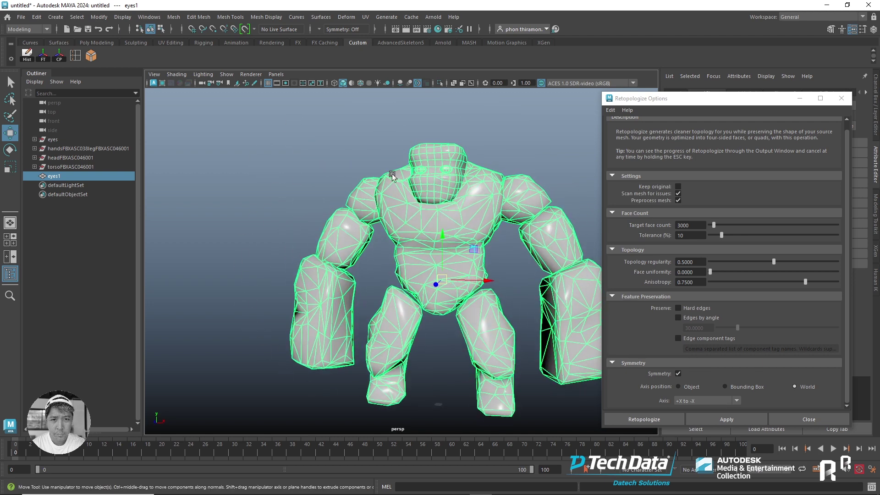
scroll(496, 290, down, 2)
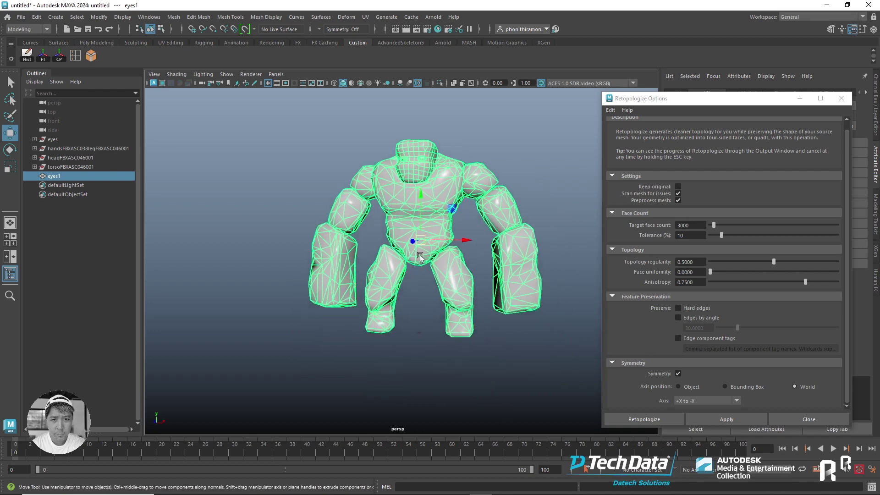
scroll(495, 290, down, 1)
- Run symmetric Retopologize past the warning, creating a 2181-face quad golem
click(649, 419)
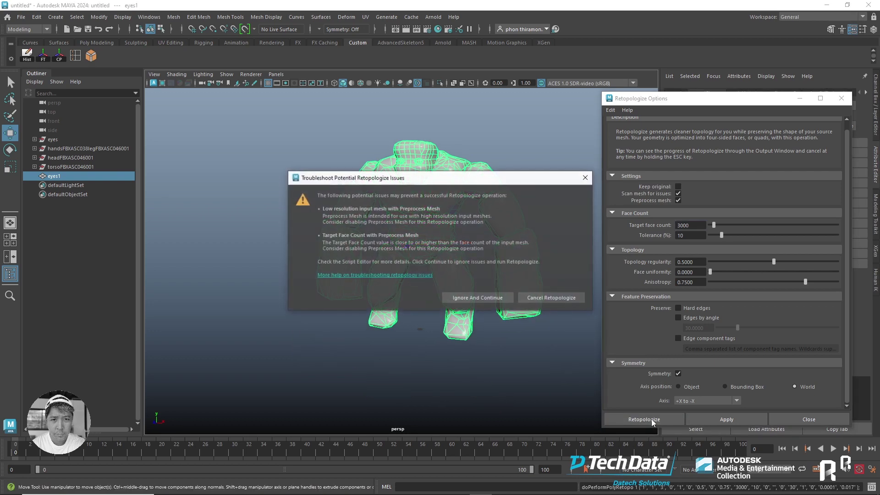
click(479, 297)
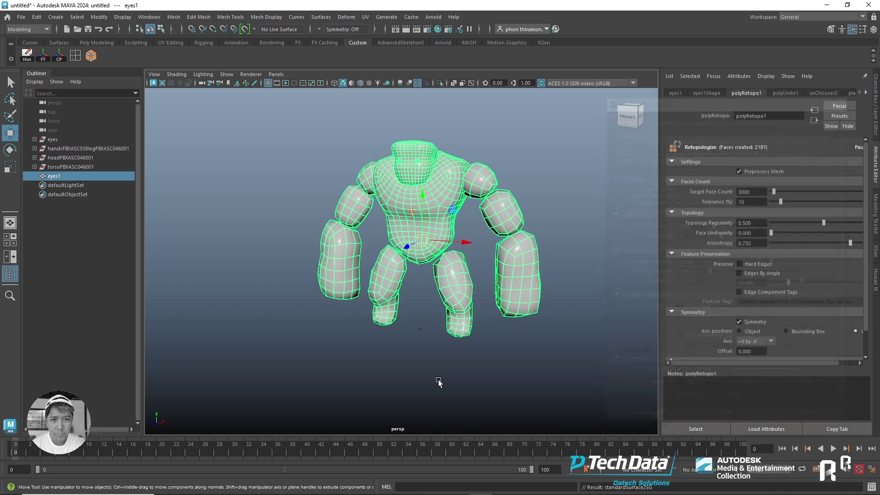
alt+drag(463, 293, 485, 273)
click(485, 273)
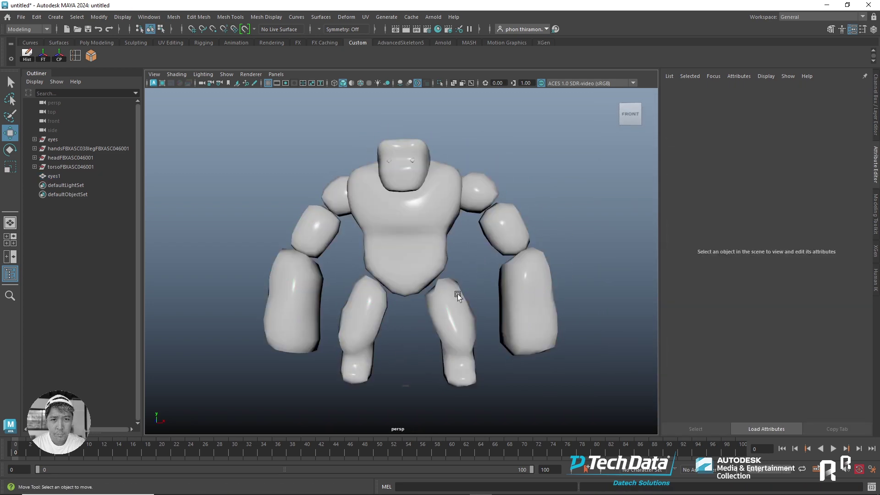
scroll(457, 293, up, 2)
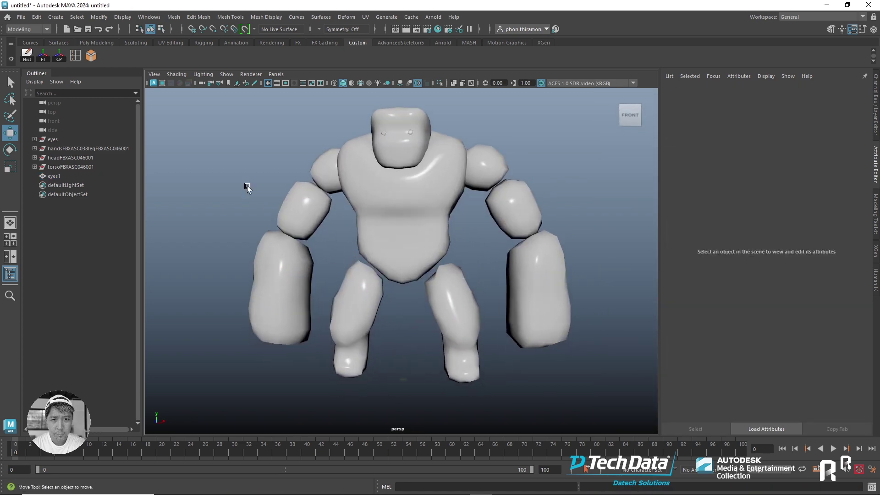
- Select the new mesh and orbit to inspect its quads from front to back
drag(233, 144, 394, 414)
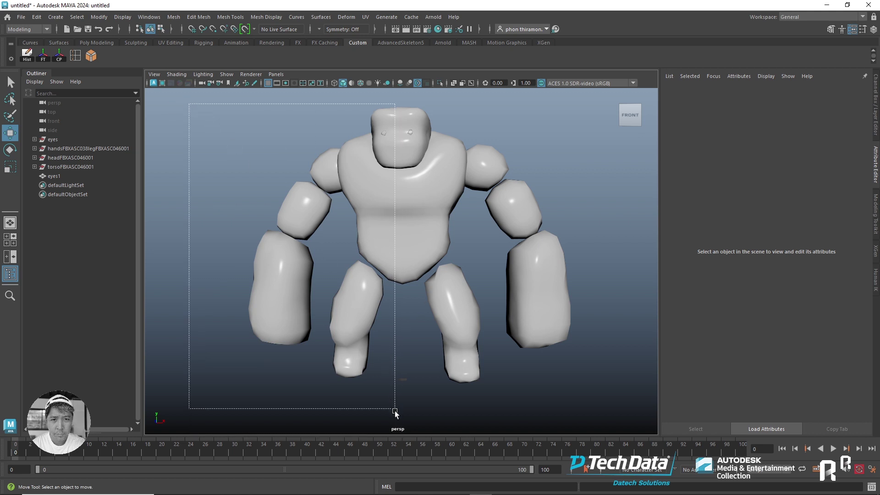
mouse_move(585, 388)
mouse_down()
mouse_move(436, 235)
mouse_move(417, 108)
mouse_up()
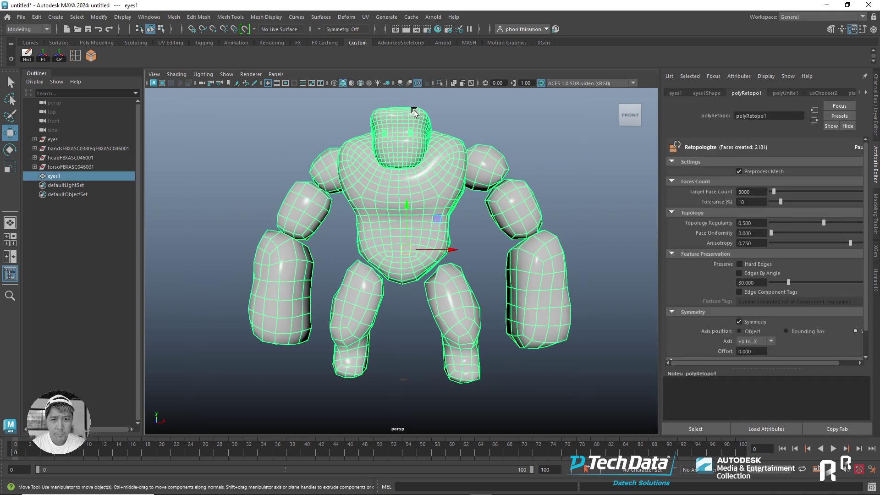
click(554, 161)
mouse_move(553, 161)
alt+mouse_down()
mouse_move(511, 218)
mouse_move(536, 222)
mouse_move(524, 242)
mouse_move(491, 240)
alt+mouse_up()
click(457, 296)
mouse_move(458, 296)
alt+mouse_down()
mouse_move(484, 293)
mouse_move(449, 290)
alt+mouse_up()
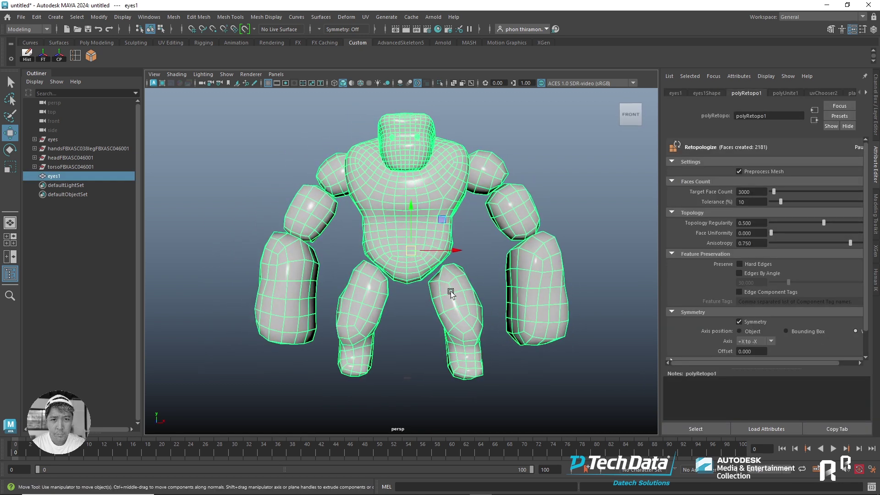
mouse_move(442, 325)
alt+mouse_down()
mouse_move(426, 284)
mouse_move(246, 277)
mouse_move(275, 257)
mouse_move(294, 275)
mouse_move(265, 289)
mouse_move(240, 284)
mouse_move(367, 238)
alt+mouse_up()
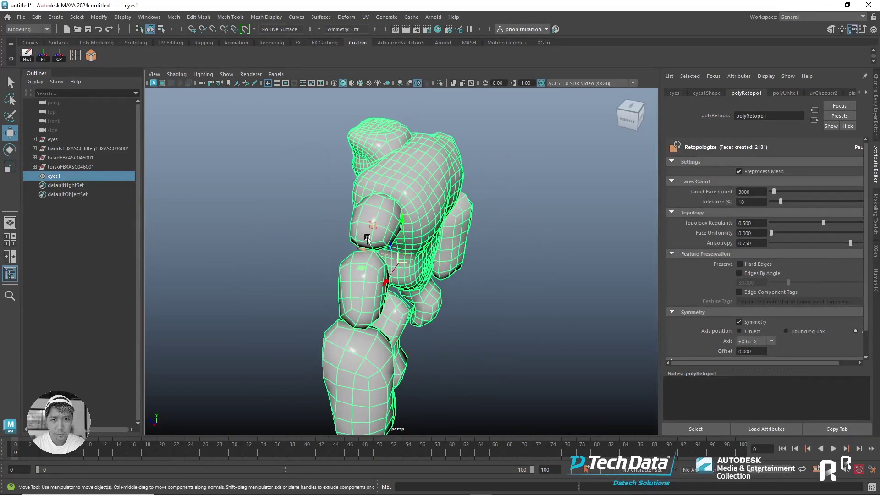